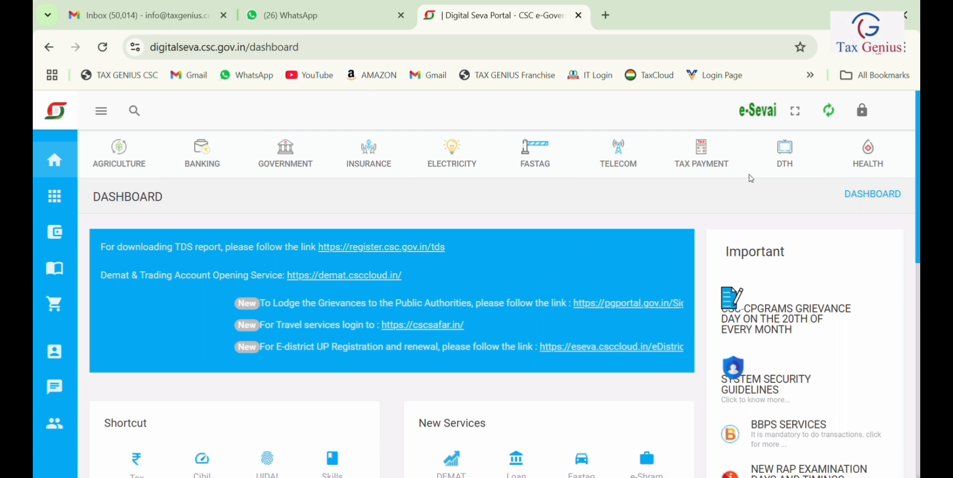
Step: From TAX PAYMENT, open Tax Genius's Income Tax Return Filing service and start Income Tax Filing
{"action": "left_click", "coordinate": [705, 164]}
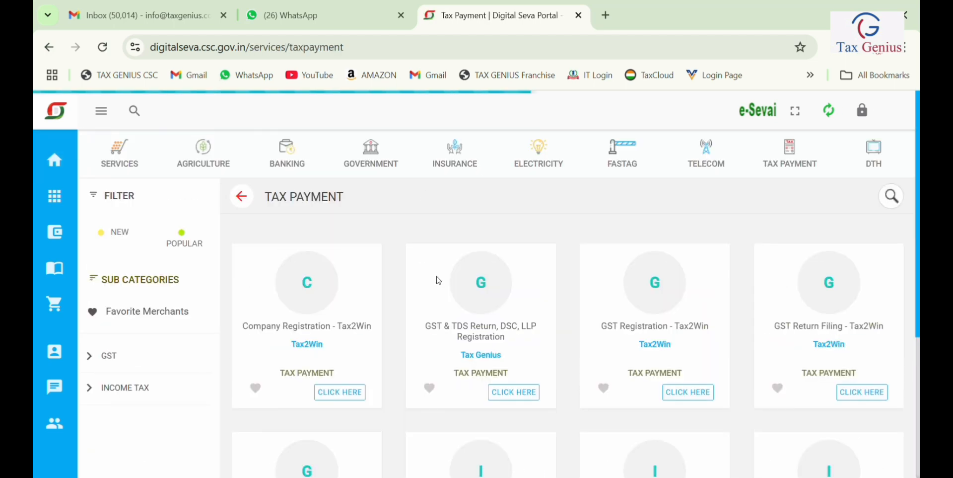
{"action": "scroll", "coordinate": [617, 292], "scroll_direction": "down", "scroll_amount": 3}
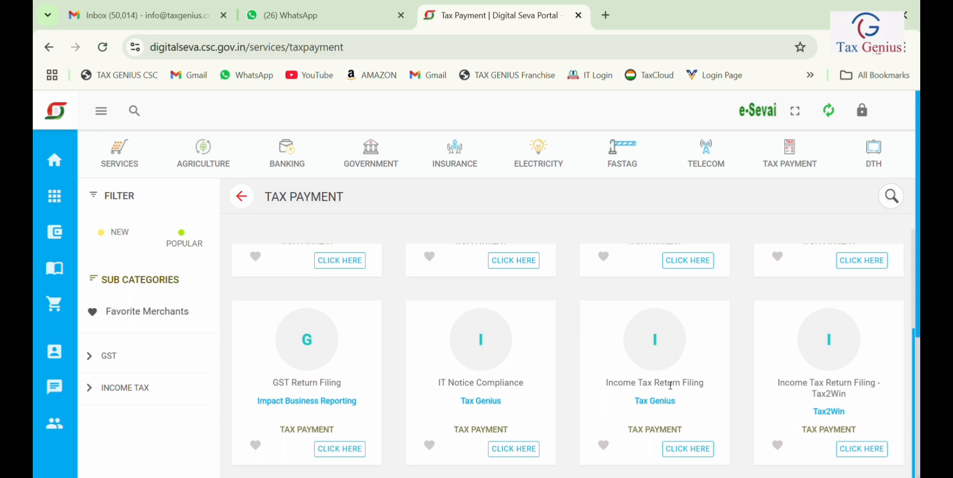
{"action": "left_click", "coordinate": [689, 449]}
{"action": "left_click", "coordinate": [495, 272]}
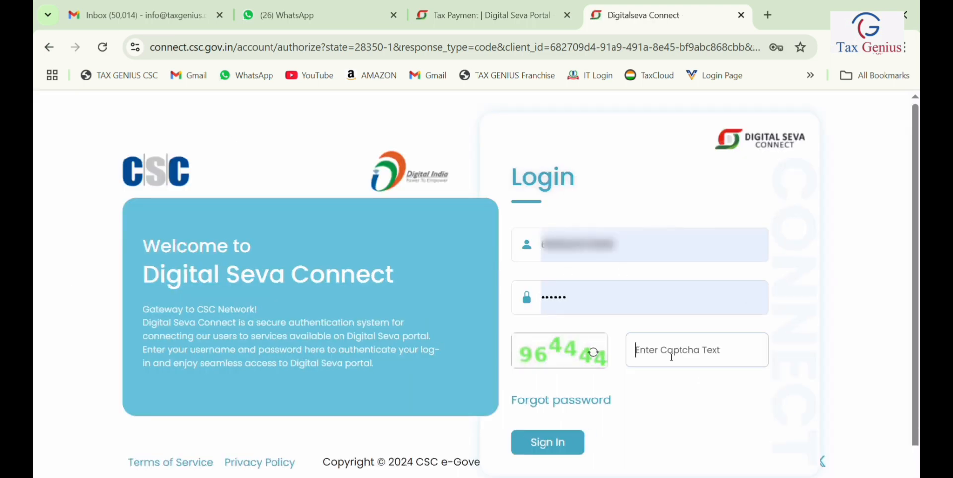
Step: Enter the captcha and sign in to Digital Seva Connect
{"action": "left_click", "coordinate": [672, 356]}
{"action": "type", "text": "964444"}
{"action": "left_click", "coordinate": [583, 440]}
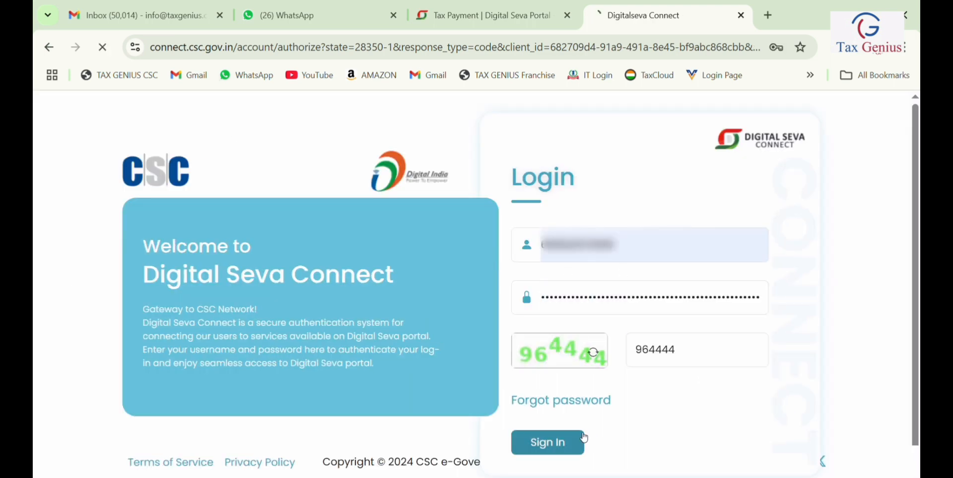
{"action": "key", "text": "BackSpace"}
{"action": "key", "text": "BackSpace"}
{"action": "key", "text": "BackSpace"}
{"action": "key", "text": "BackSpace"}
{"action": "key", "text": "BackSpace"}
{"action": "key", "text": "BackSpace"}
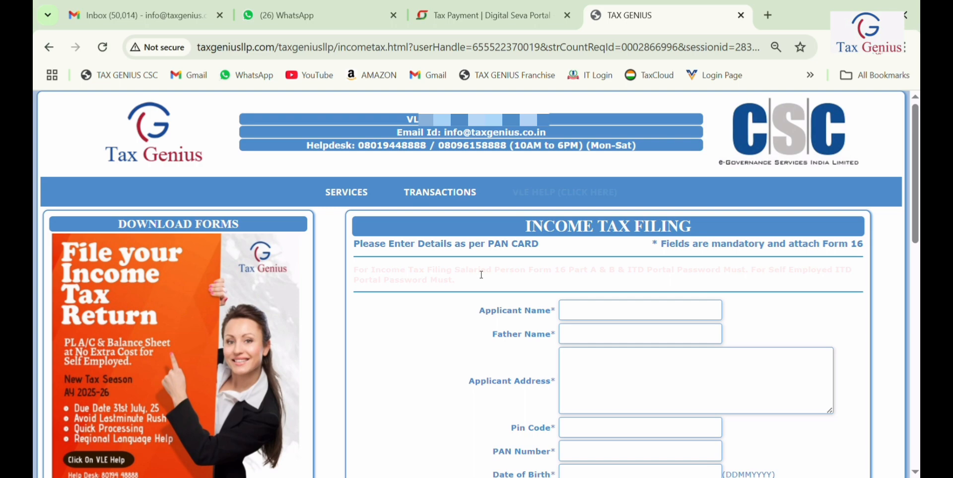
Step: Look over the blank Income Tax Filing form and return to the top
{"action": "scroll", "coordinate": [479, 282], "scroll_direction": "down", "scroll_amount": 6}
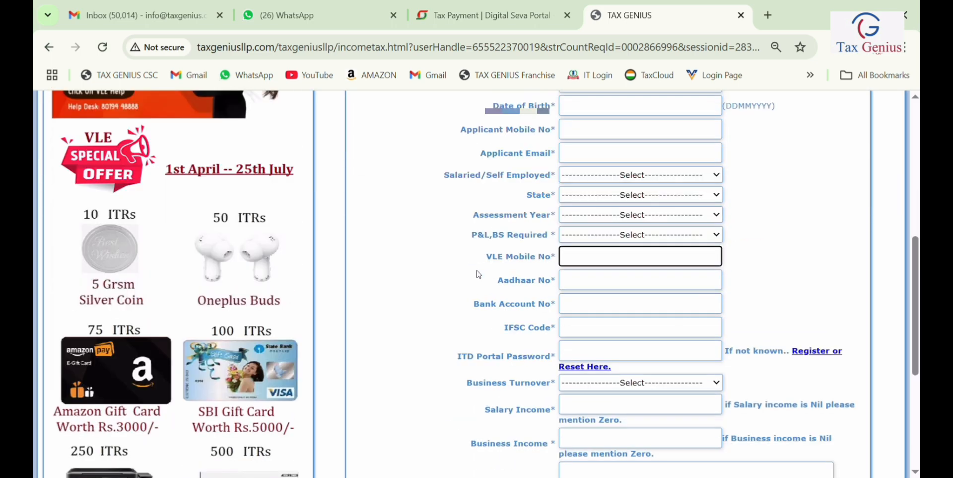
{"action": "left_click", "coordinate": [603, 266]}
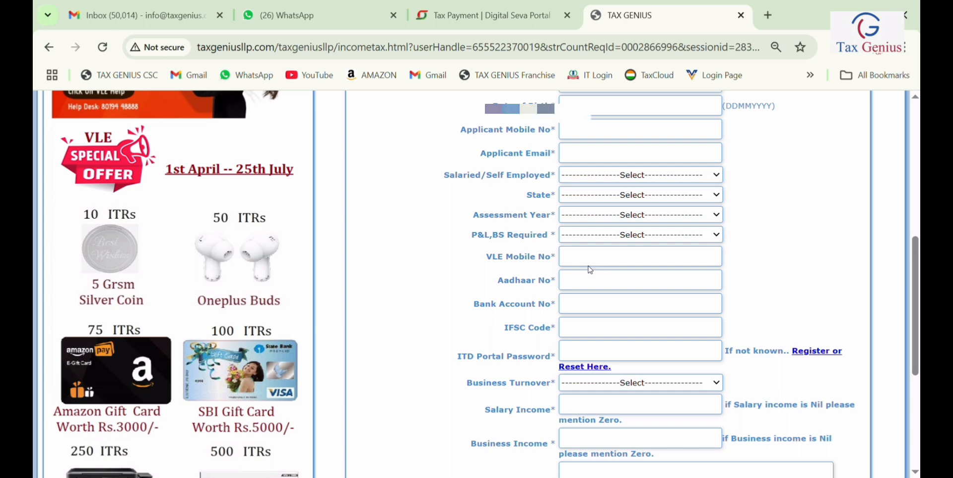
{"action": "scroll", "coordinate": [591, 269], "scroll_direction": "up", "scroll_amount": 7}
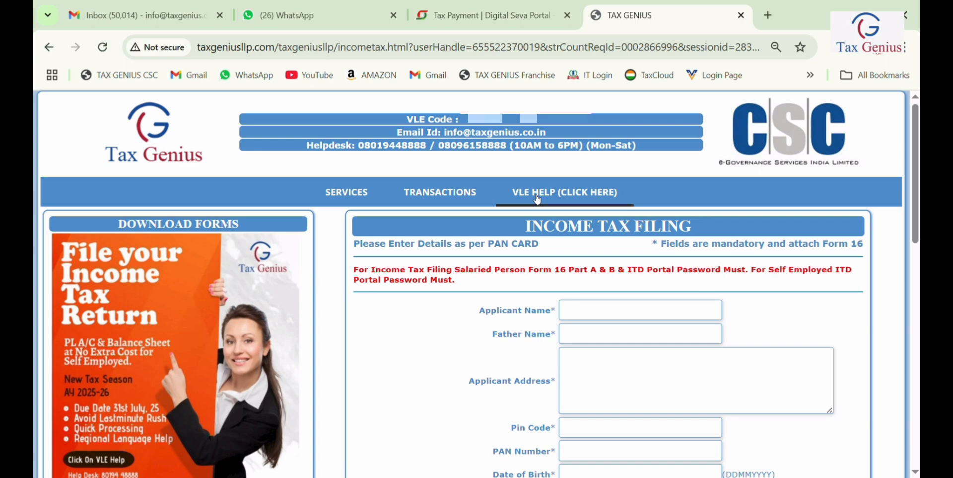
{"action": "left_click", "coordinate": [538, 199]}
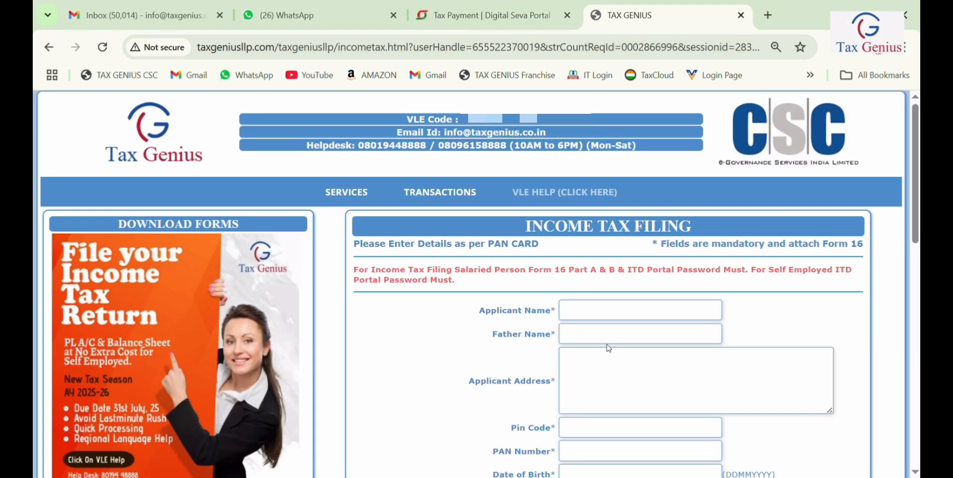
{"action": "left_click", "coordinate": [742, 16]}
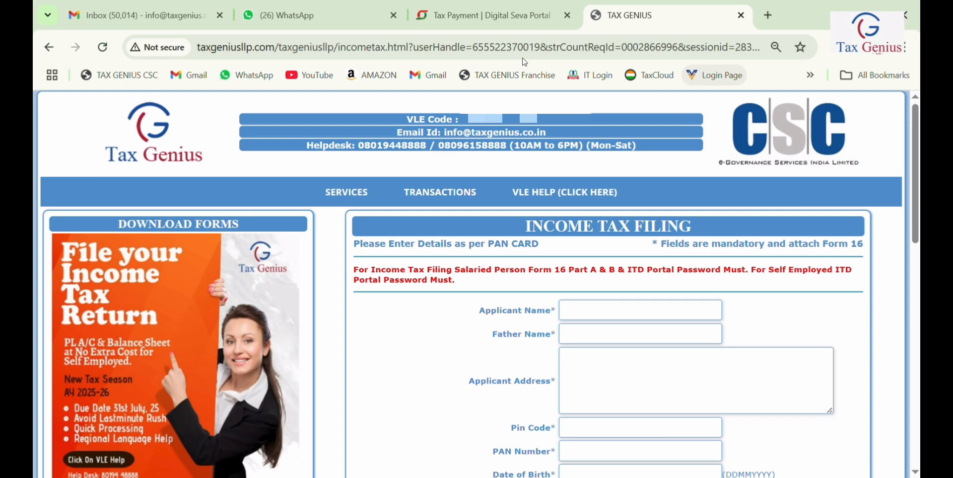
Step: Enter the applicant's name, father's name, mobile number and e-mail address
{"action": "left_click", "coordinate": [581, 317]}
{"action": "key", "text": "Tab"}
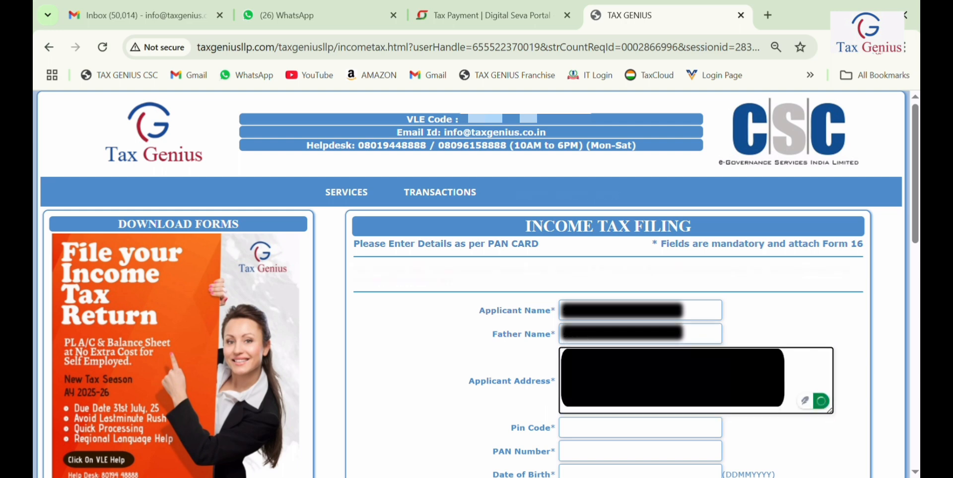
{"action": "scroll", "coordinate": [581, 317], "scroll_direction": "down", "scroll_amount": 3}
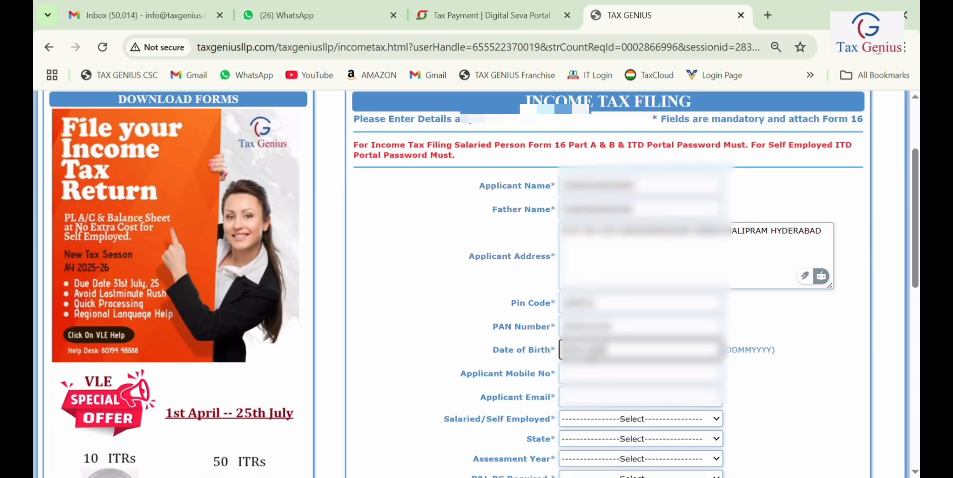
{"action": "key", "text": "Tab"}
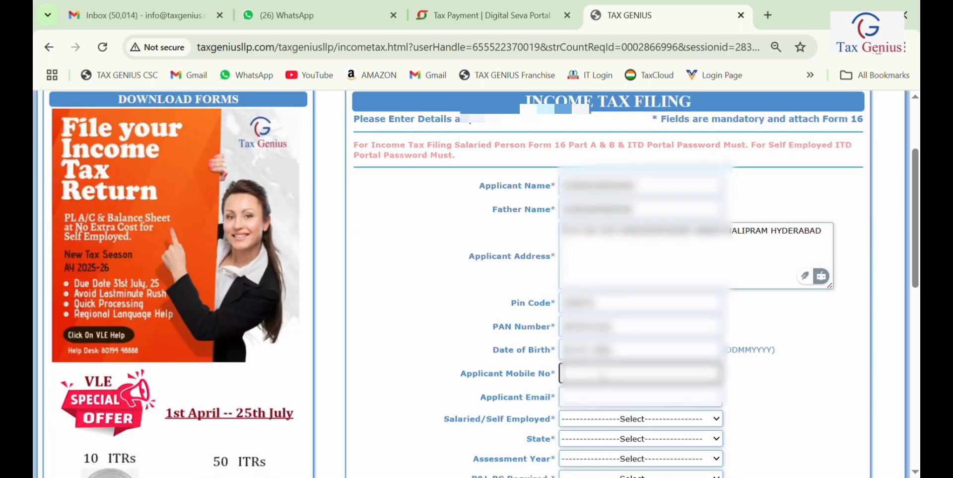
{"action": "type", "text": "••••••••••"}
{"action": "left_click", "coordinate": [617, 404]}
{"action": "type", "text": "••••••••"}
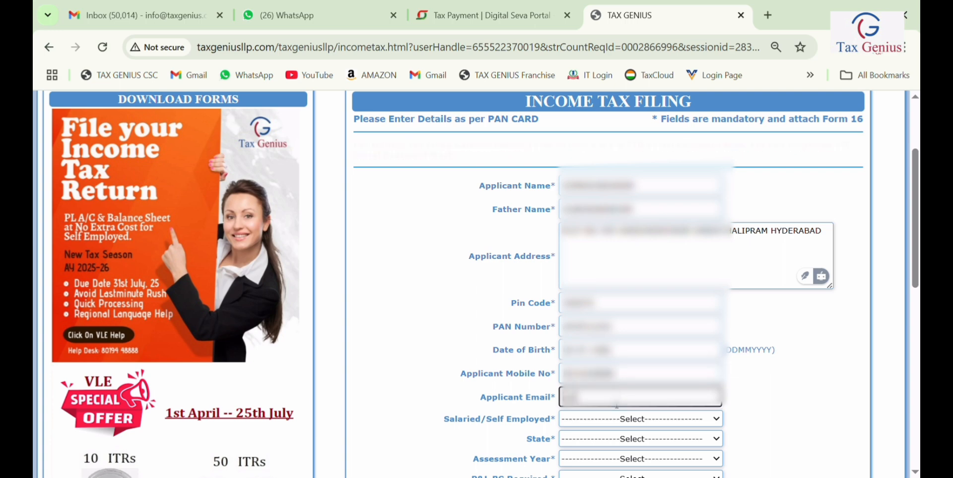
{"action": "type", "text": "••••••••••"}
{"action": "scroll", "coordinate": [596, 334], "scroll_direction": "down", "scroll_amount": 3}
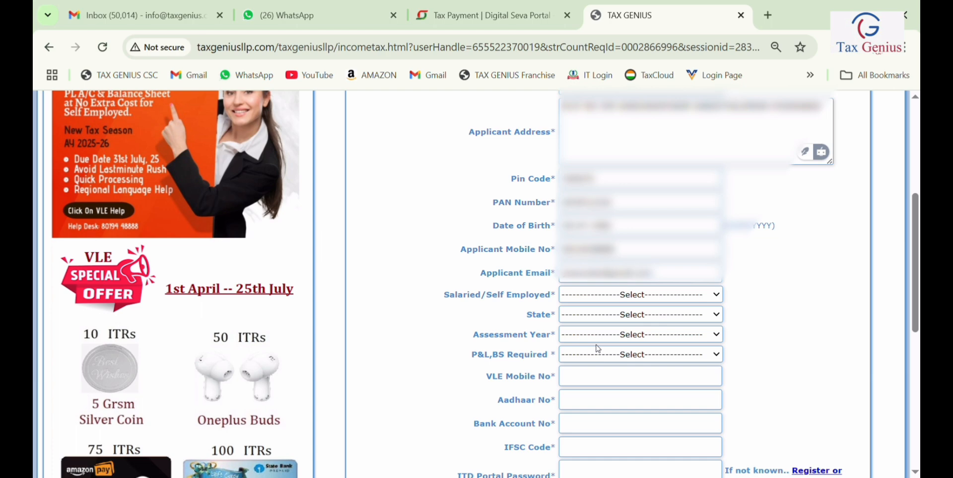
Step: Set status to SELF EMPLOYED, state to Himachal Pradesh and assessment year to 2025-2026
{"action": "left_click", "coordinate": [623, 345]}
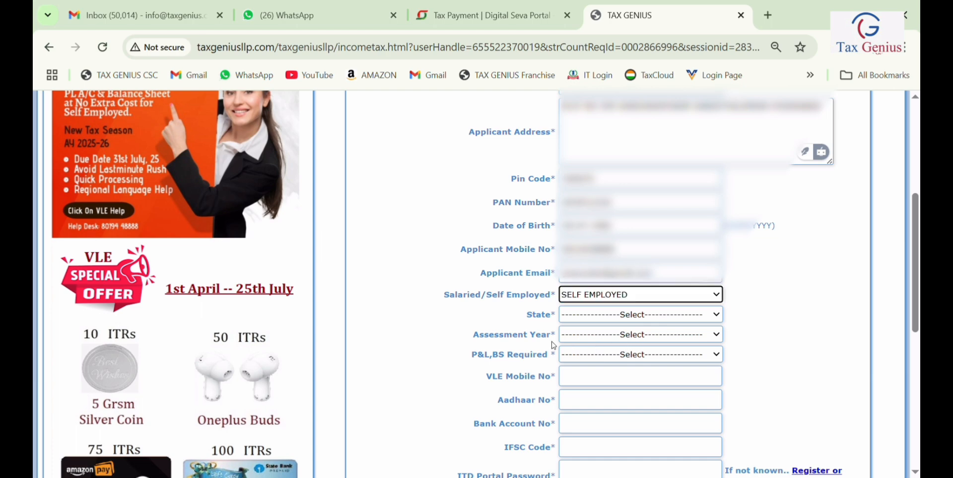
{"action": "left_click", "coordinate": [590, 318]}
{"action": "left_click", "coordinate": [584, 256]}
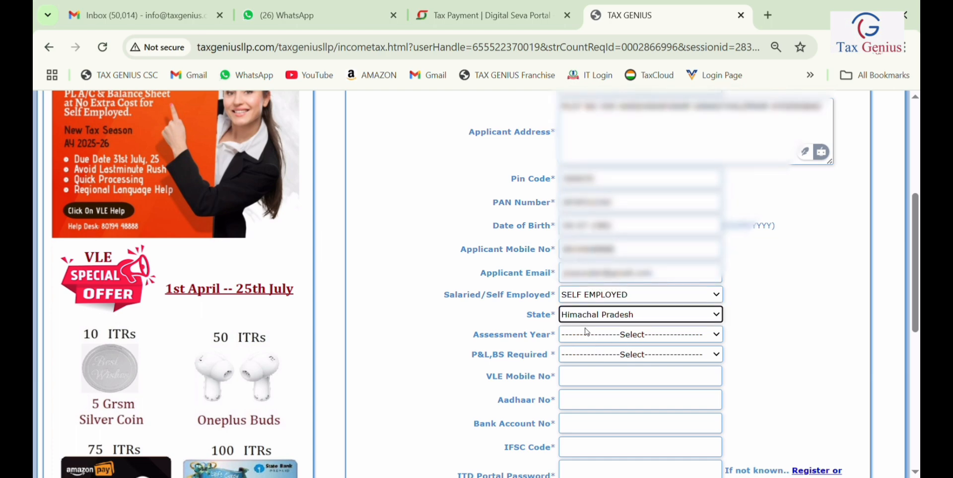
{"action": "left_click", "coordinate": [591, 390]}
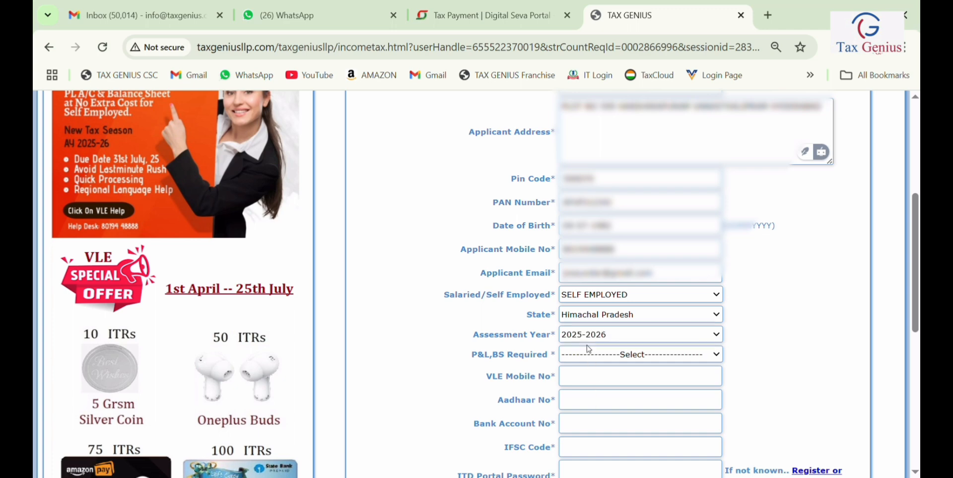
{"action": "scroll", "coordinate": [152, 223], "scroll_direction": "up", "scroll_amount": 3}
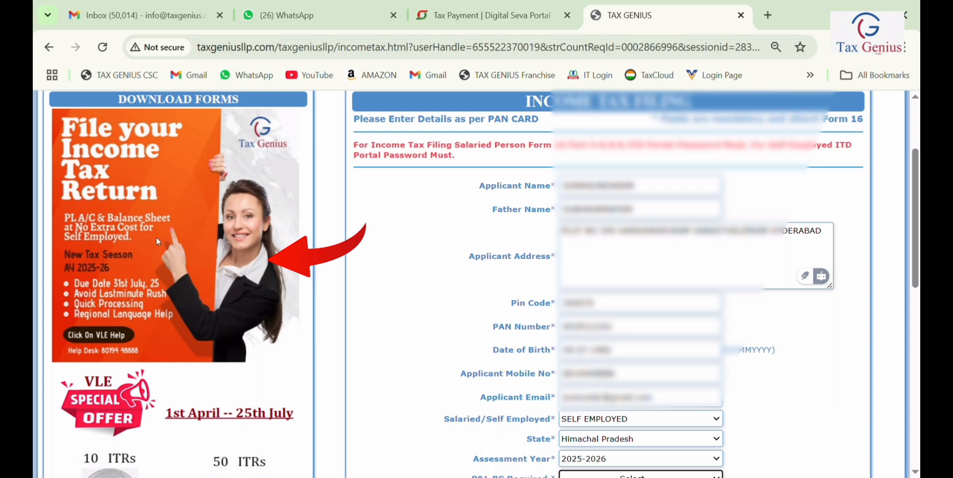
Step: Enter the VLE mobile number and the applicant's Aadhaar number
{"action": "scroll", "coordinate": [676, 328], "scroll_direction": "down", "scroll_amount": 3}
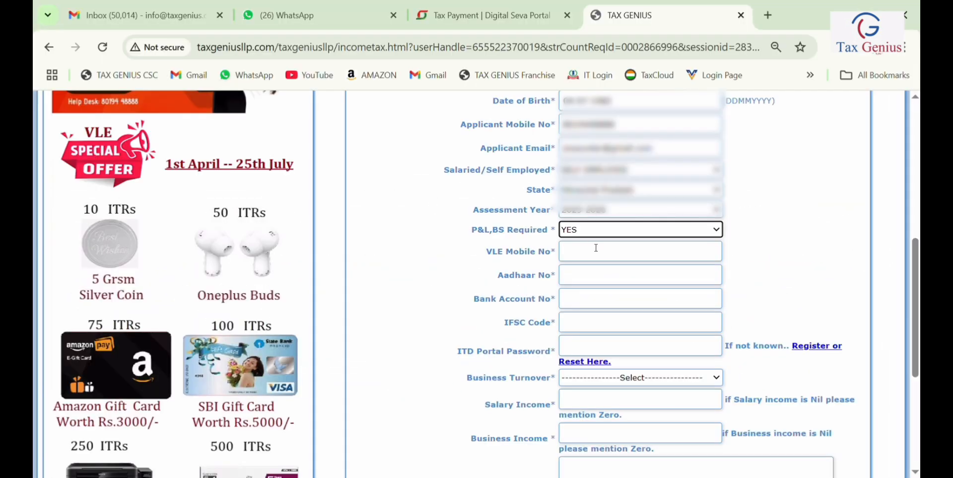
{"action": "left_click", "coordinate": [596, 248]}
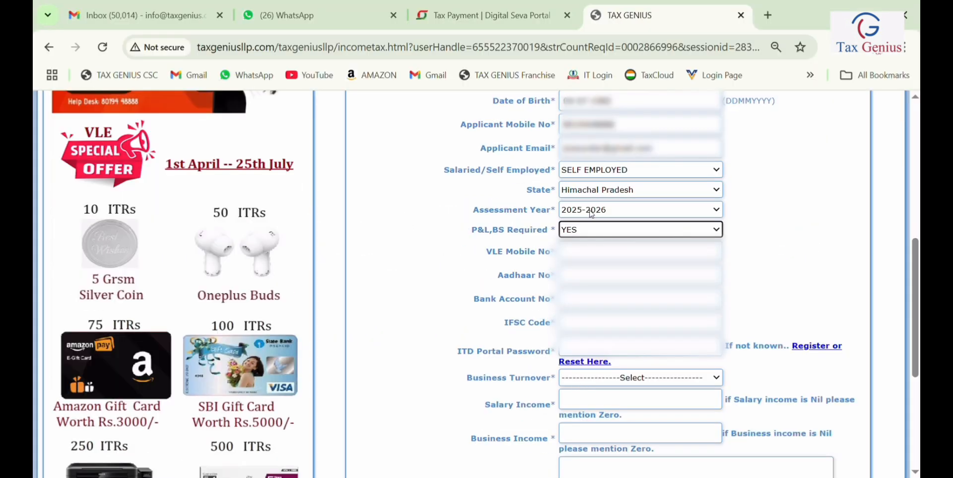
{"action": "left_click", "coordinate": [594, 248]}
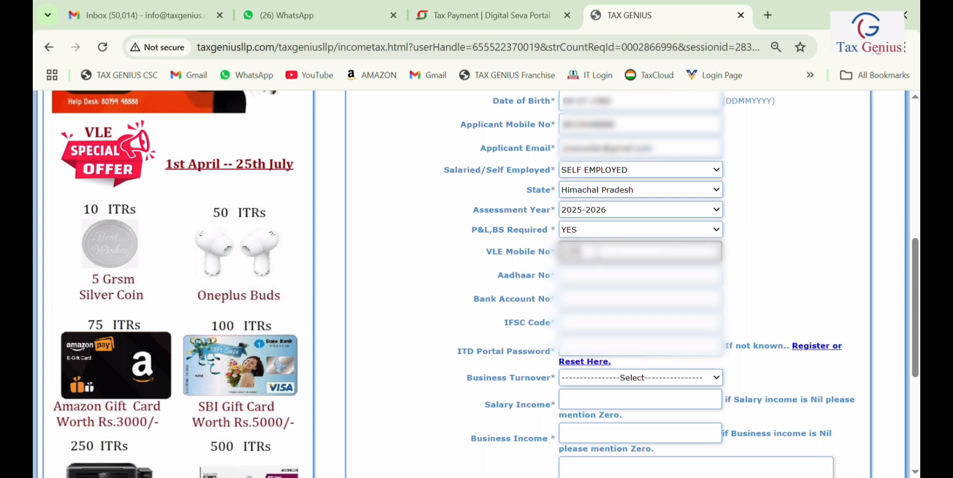
{"action": "left_click", "coordinate": [642, 275]}
{"action": "type", "text": "123456789012"}
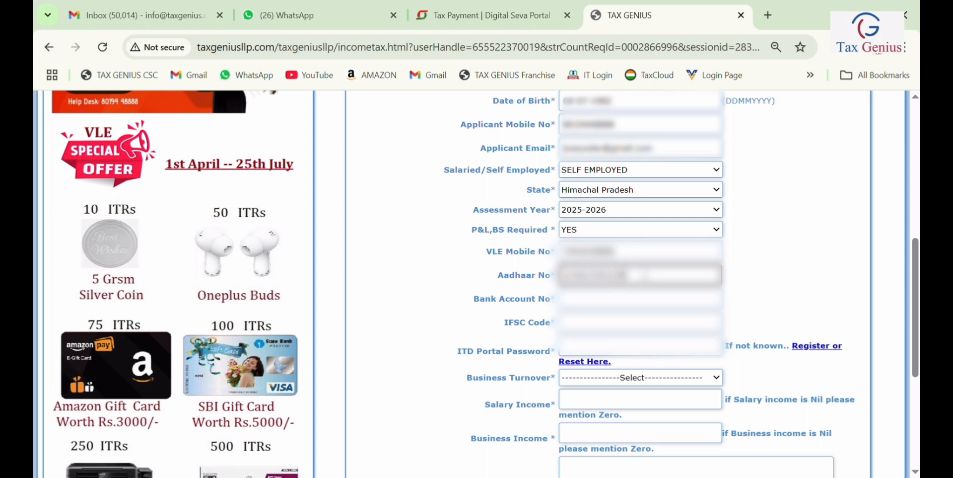
Step: Enter the bank account number, IFSC code SBIN0001234 and the ITD portal password
{"action": "left_click", "coordinate": [652, 303]}
{"action": "type", "text": "1234567890"}
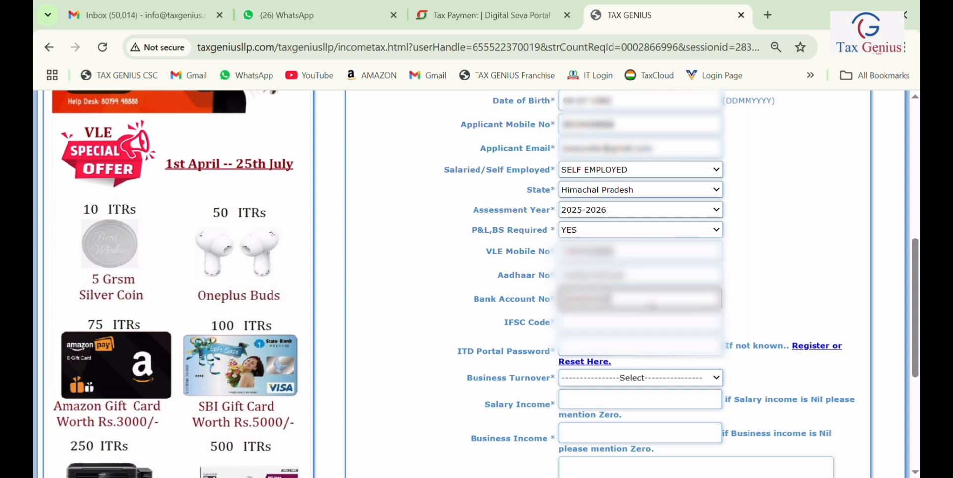
{"action": "left_click", "coordinate": [637, 331]}
{"action": "type", "text": "SBIN0001234"}
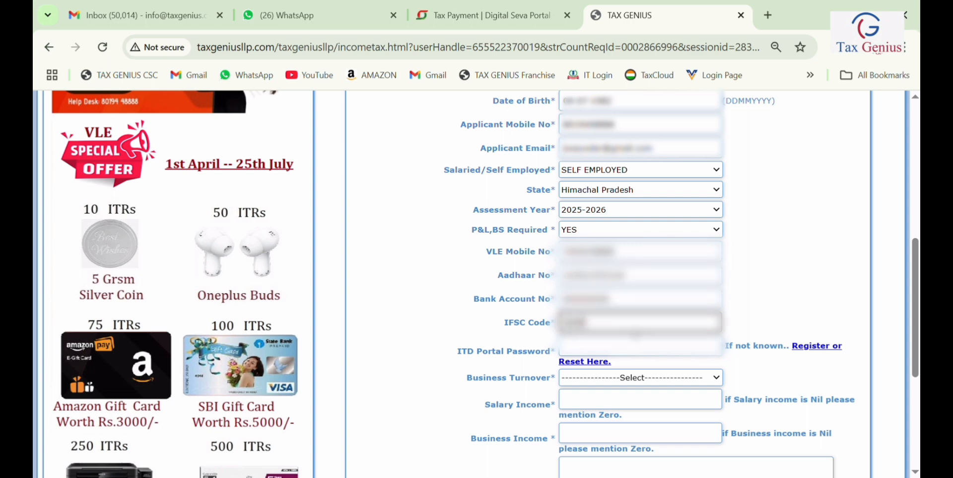
{"action": "left_click", "coordinate": [601, 354]}
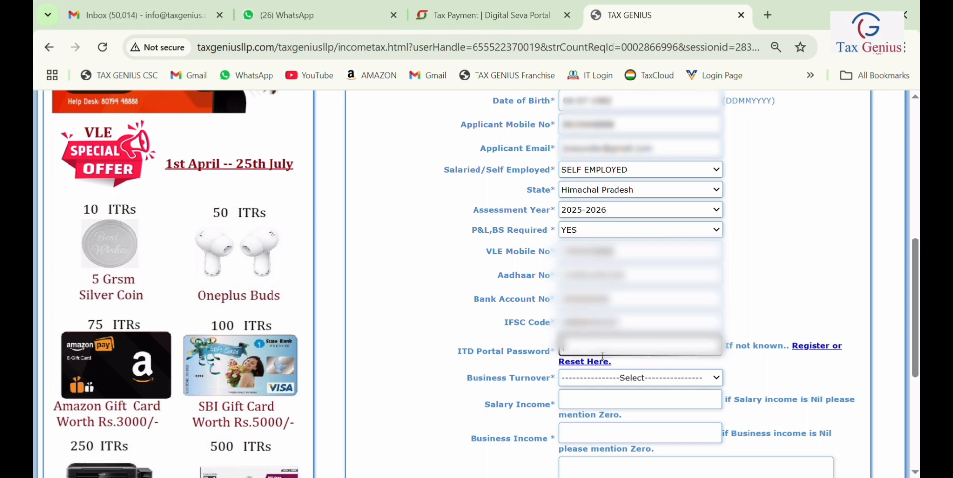
{"action": "type", "text": "Temp@123"}
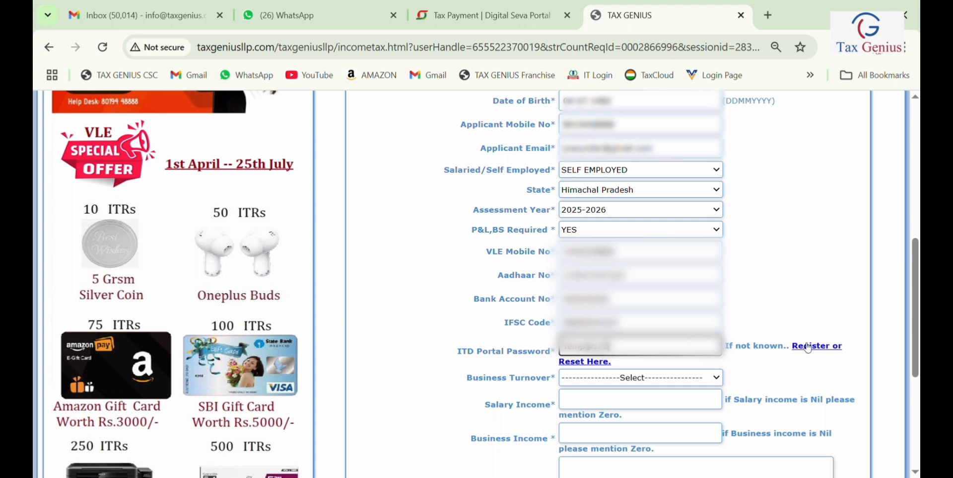
Step: Set turnover to 'Less than 20 Lakhs' and salary income to 0
{"action": "scroll", "coordinate": [825, 355], "scroll_direction": "down", "scroll_amount": 3}
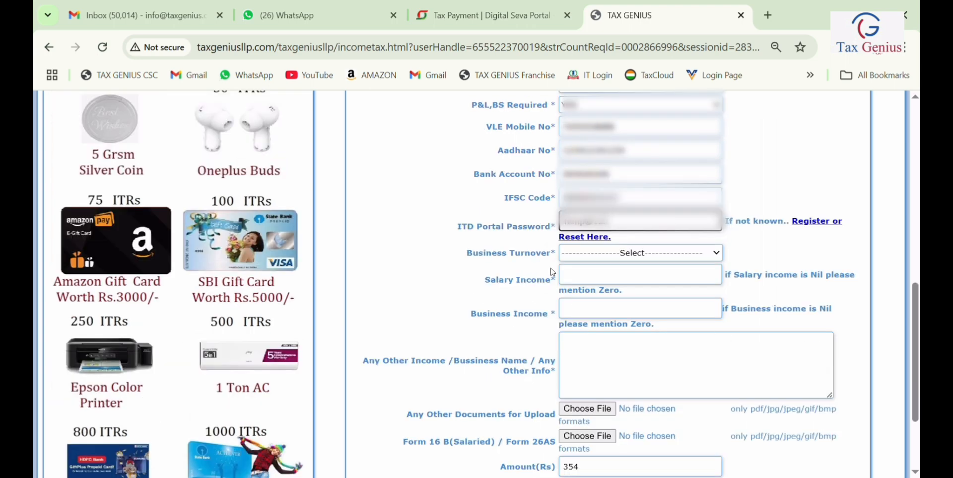
{"action": "left_click", "coordinate": [613, 299]}
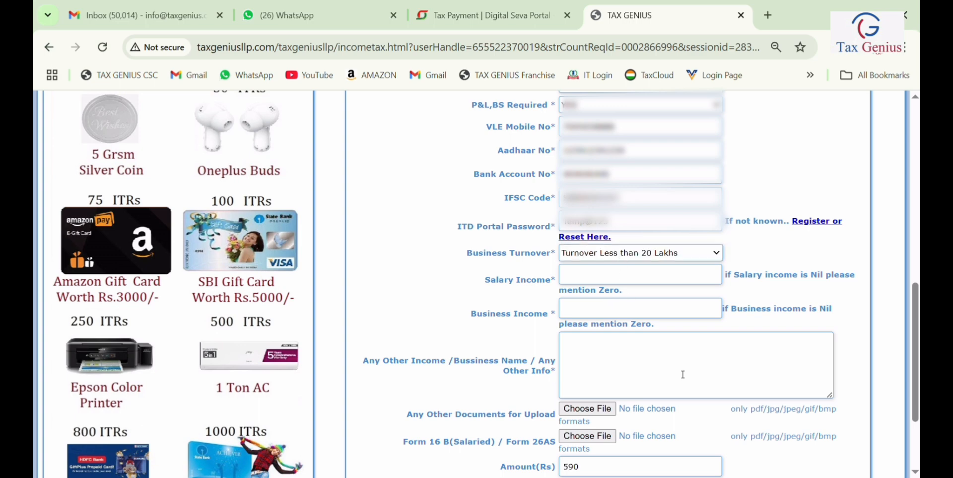
{"action": "scroll", "coordinate": [541, 370], "scroll_direction": "down", "scroll_amount": 3}
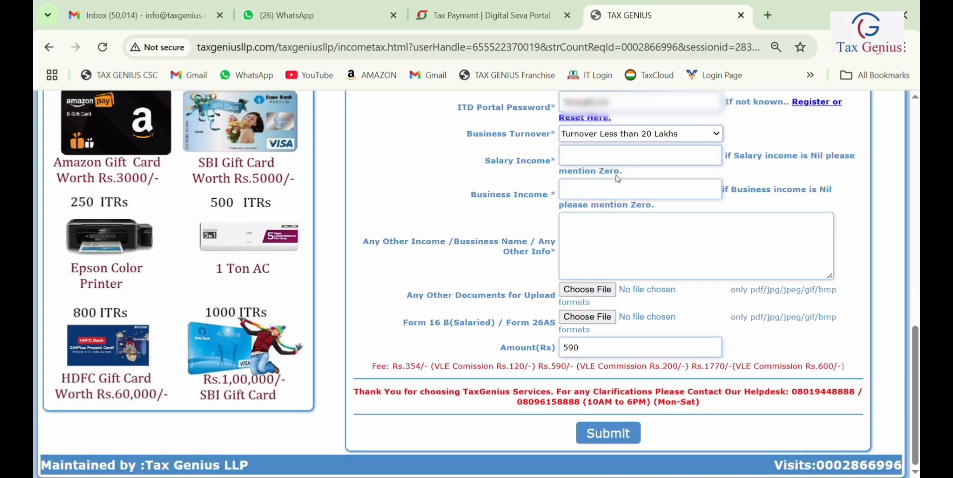
{"action": "left_click", "coordinate": [625, 158]}
{"action": "type", "text": "0"}
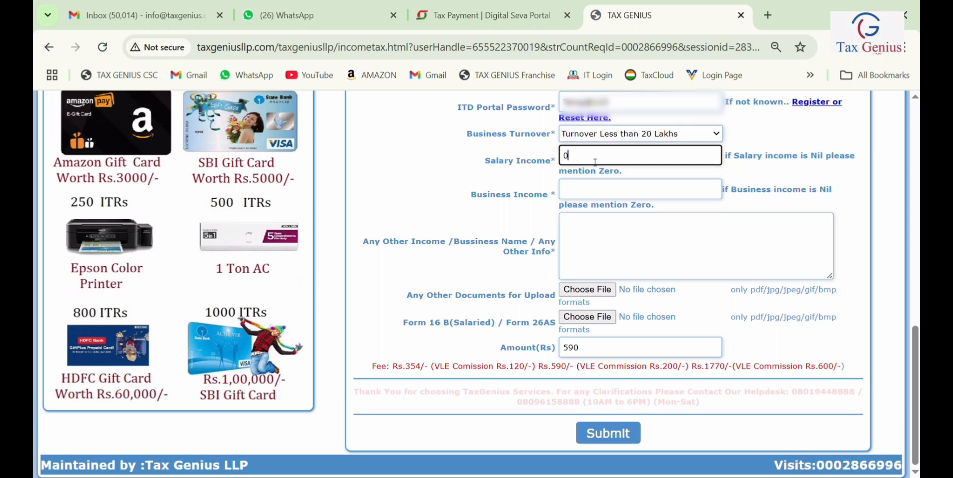
Step: Enter business income 580000 and note agricultural income 50000, bank interest and the general-store business
{"action": "left_click", "coordinate": [613, 195]}
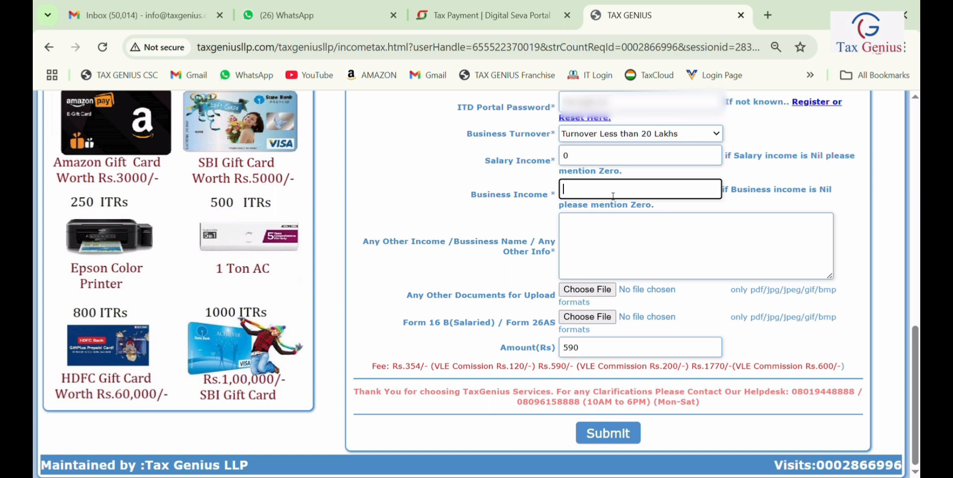
{"action": "type", "text": "580000"}
{"action": "left_click", "coordinate": [621, 244]}
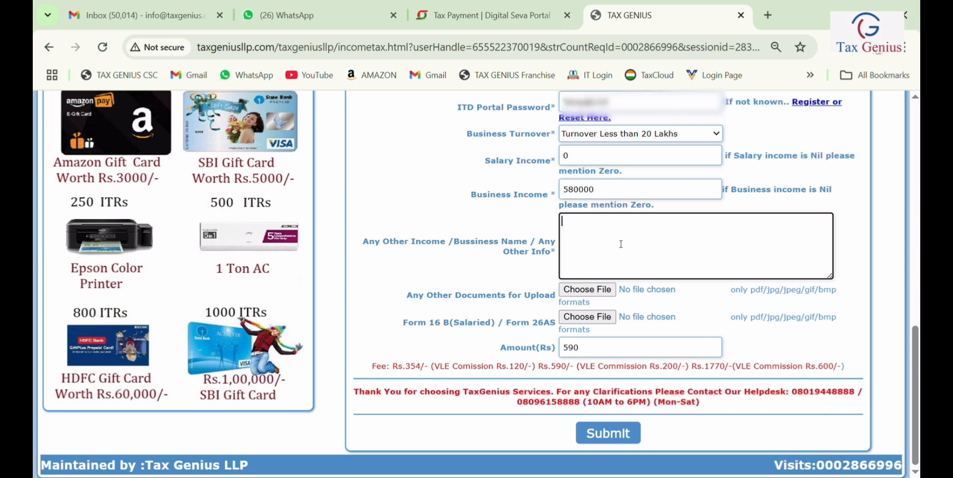
{"action": "type", "text": "Agricultural income 50000 bank interest Bu"}
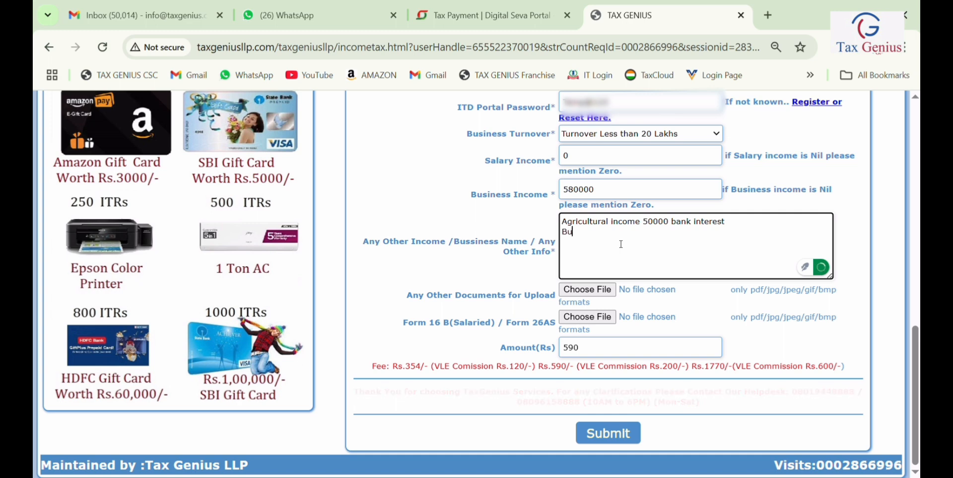
{"action": "type", "text": "siness La"}
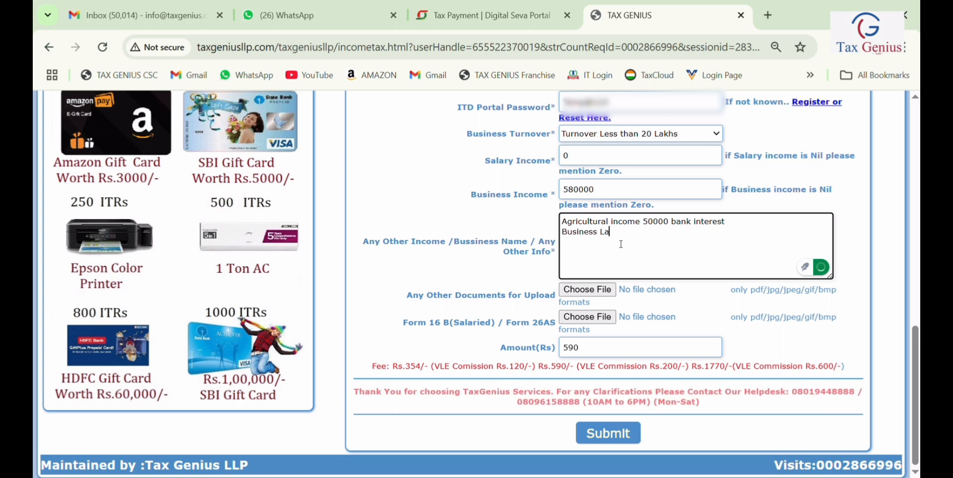
{"action": "type", "text": "kshmi Kiranan"}
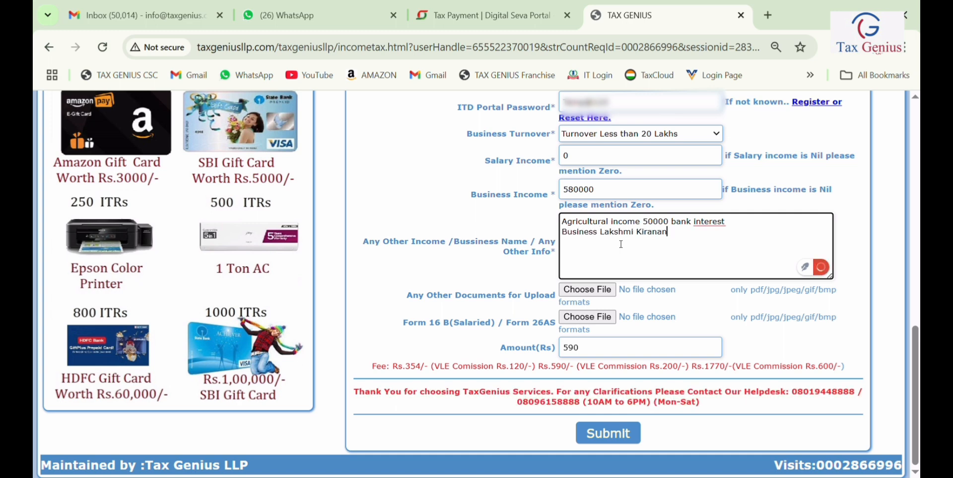
{"action": "type", "text": " and general stores"}
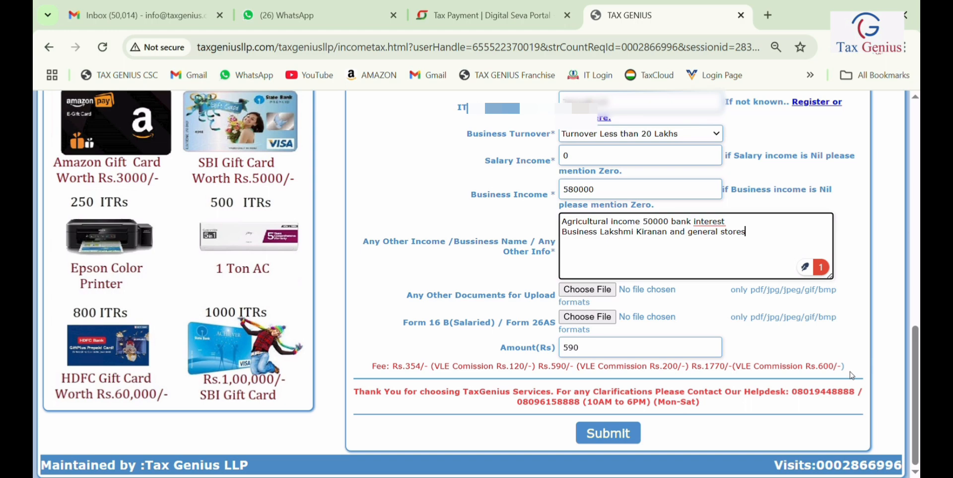
Step: Submit the form and re-validate the account password for payment
{"action": "left_click", "coordinate": [610, 437]}
{"action": "left_click", "coordinate": [527, 158]}
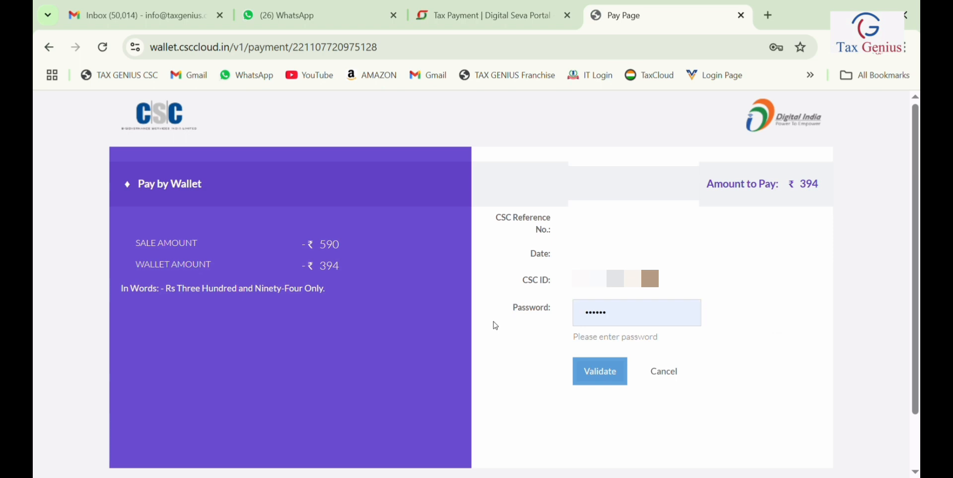
{"action": "left_click", "coordinate": [609, 313]}
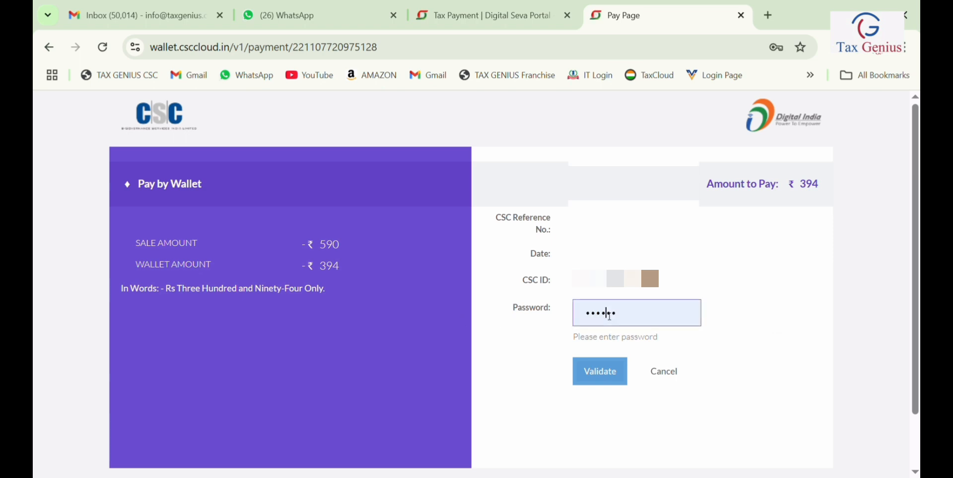
{"action": "left_click_drag", "start_coordinate": [629, 317], "coordinate": [481, 308]}
{"action": "type", "text": "••••••"}
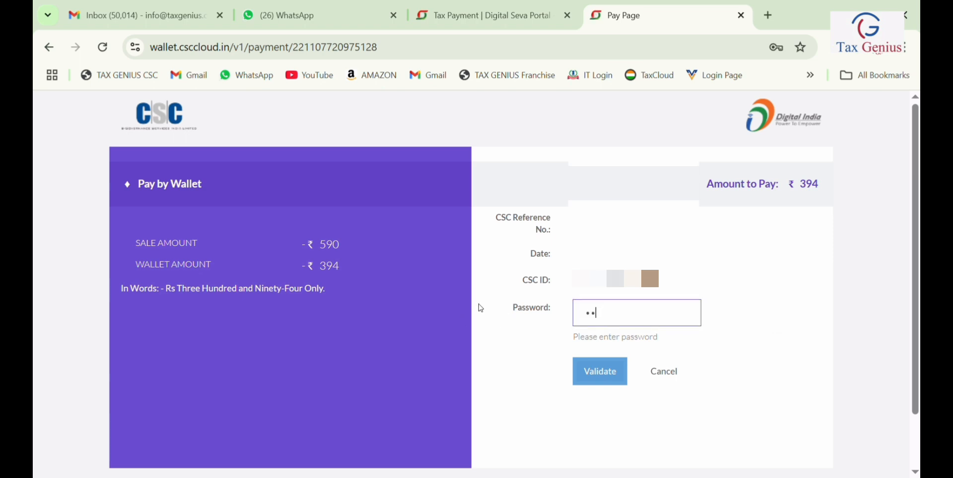
{"action": "left_click", "coordinate": [607, 381]}
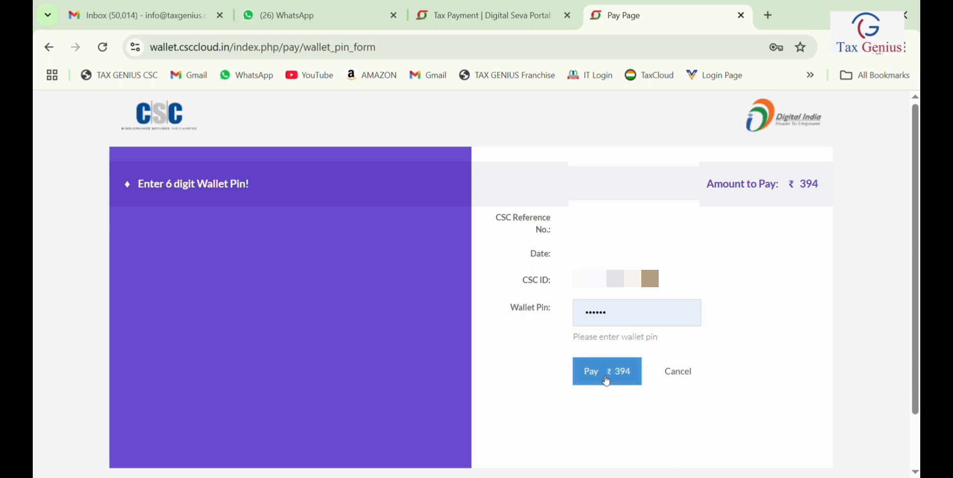
Step: Enter the wallet PIN and pay ₹394 from the CSC Wallet
{"action": "left_click_drag", "start_coordinate": [631, 313], "coordinate": [539, 320]}
{"action": "type", "text": "••••••"}
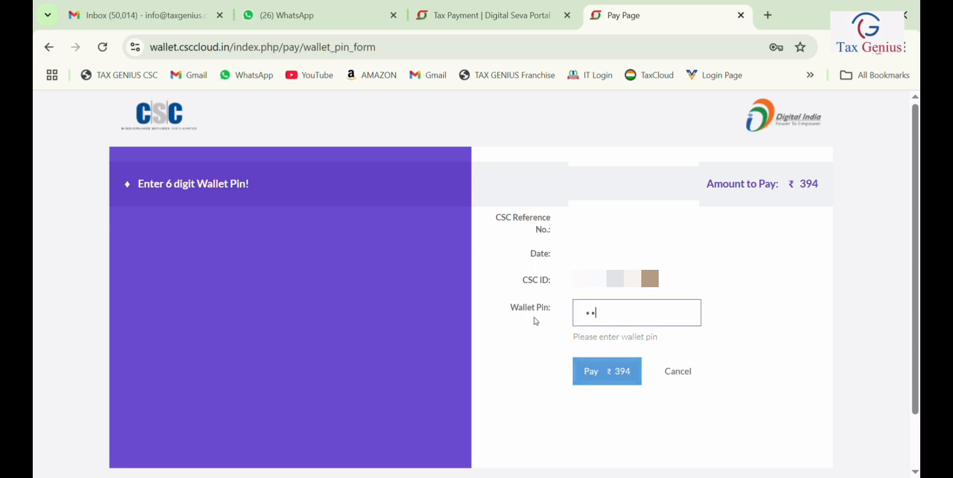
{"action": "left_click", "coordinate": [607, 372]}
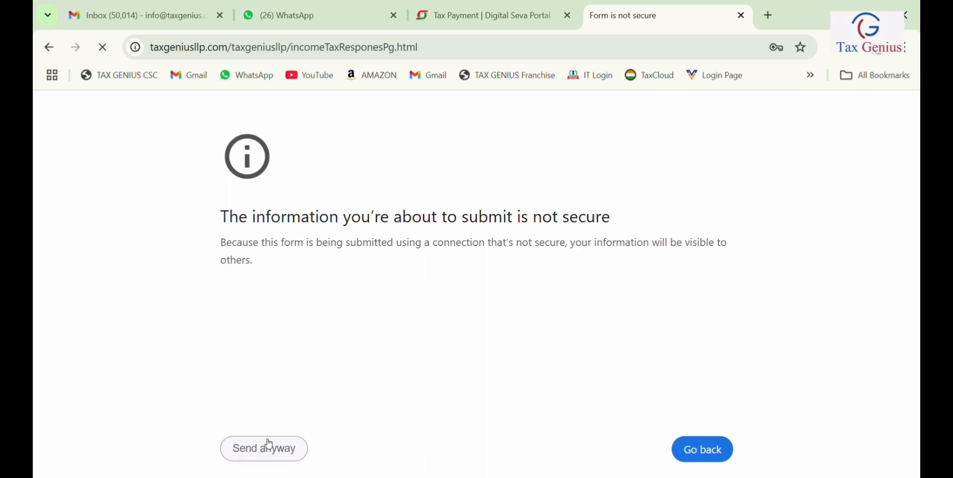
Step: Send the form anyway past the not-secure warning to load the receipt
{"action": "left_click", "coordinate": [269, 447]}
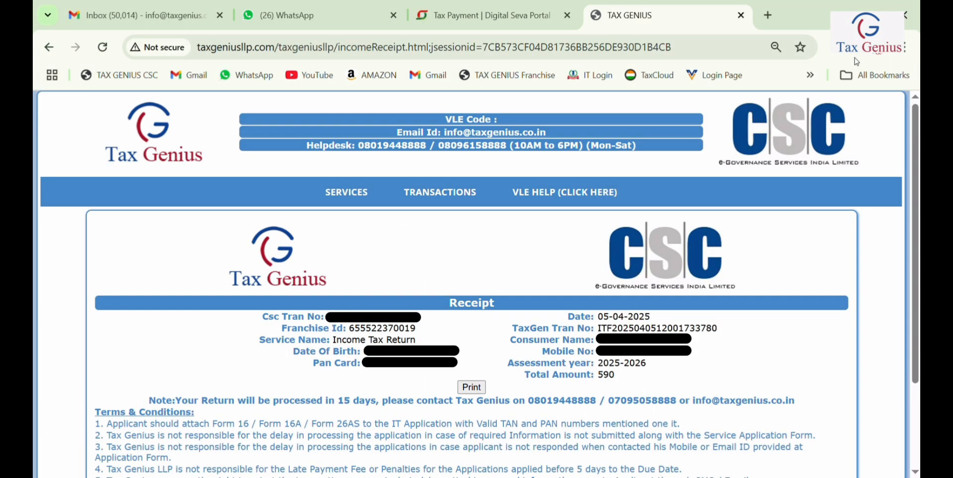